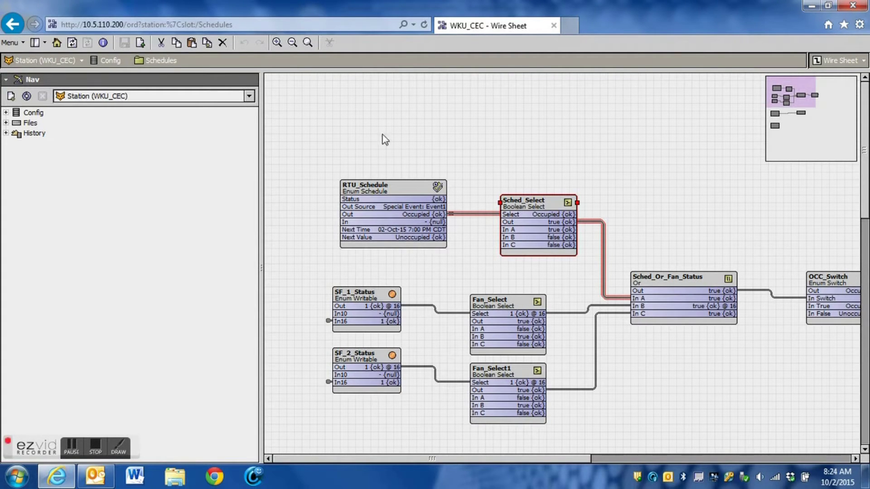
Expand Config > Schedules in the Nav tree and open RTU_Schedule in its Scheduler view
scroll(433, 127, "down", 5)
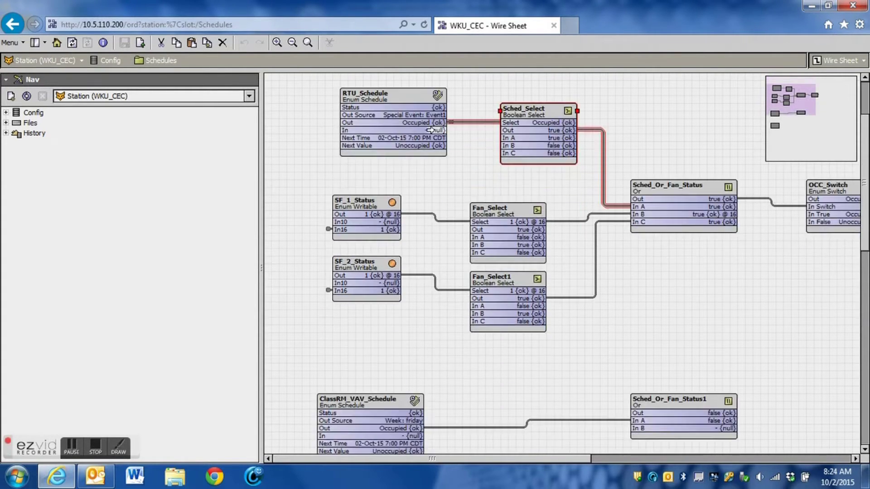
scroll(430, 130, "up", 5)
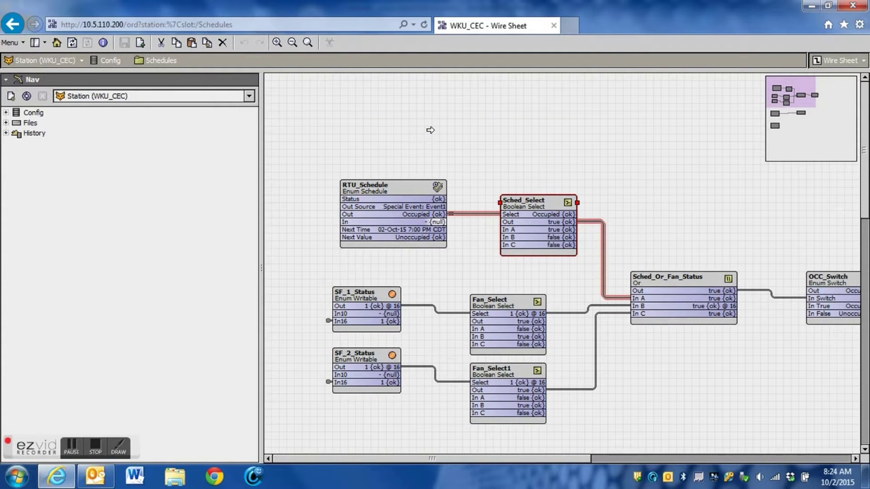
scroll(430, 131, "down", 2)
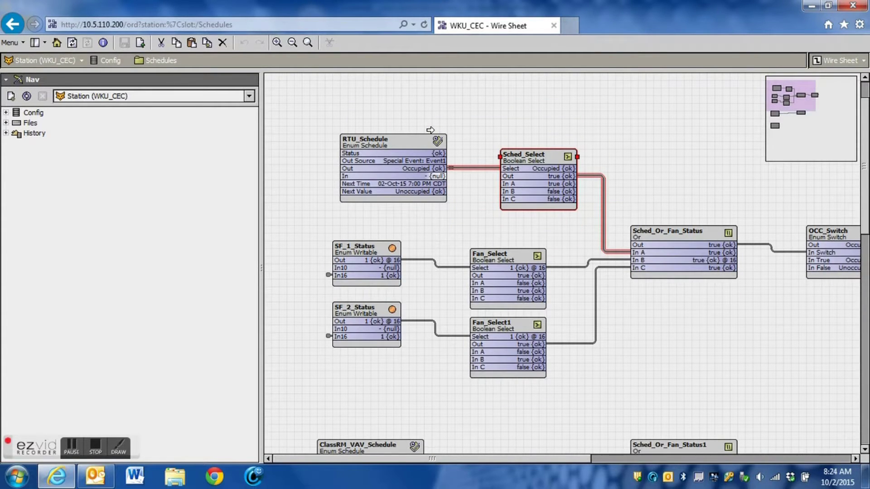
scroll(481, 127, "up", 2)
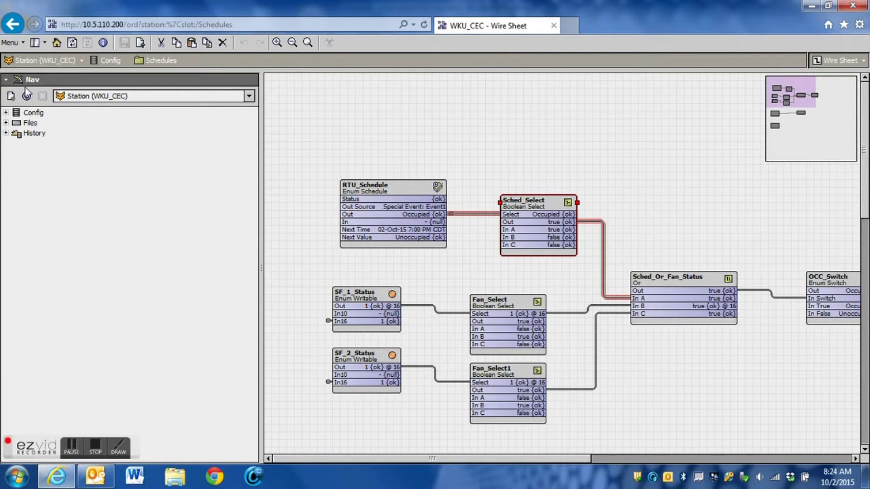
left_click(6, 113)
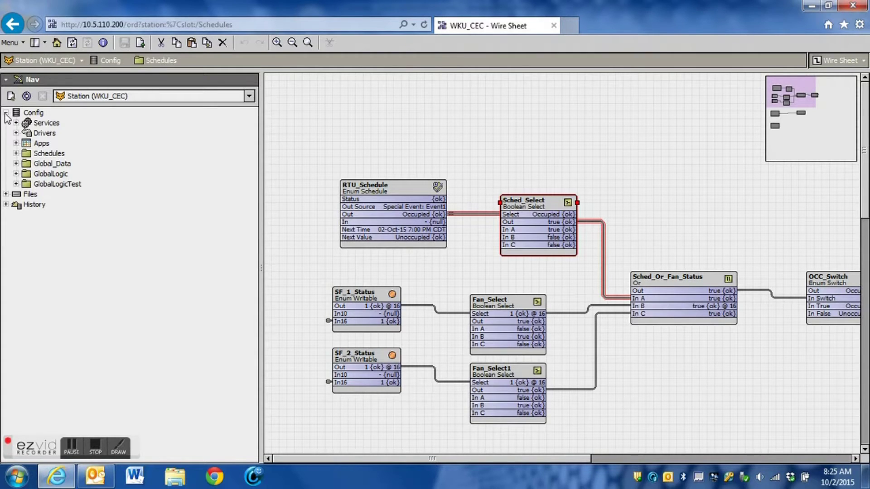
left_click(16, 154)
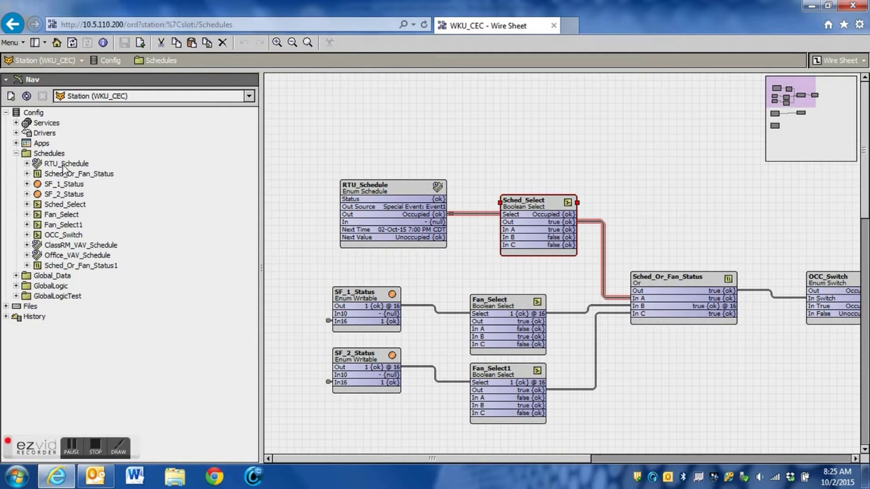
left_click(56, 161)
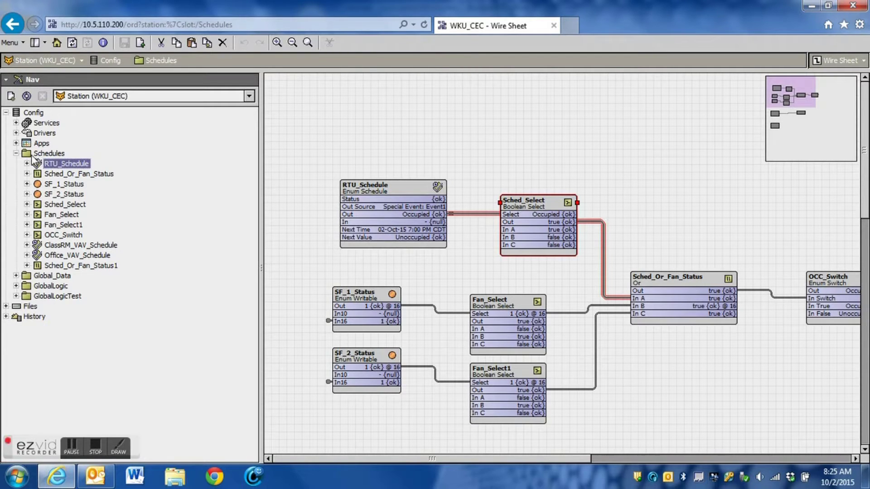
double_click(53, 165)
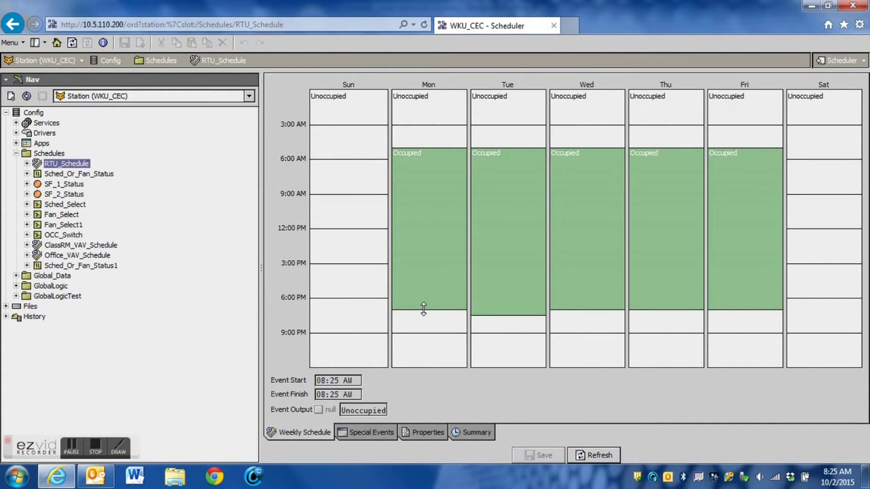
Resize Monday's occupied block so it runs 5:00 AM to 7:00 PM
left_click(423, 310)
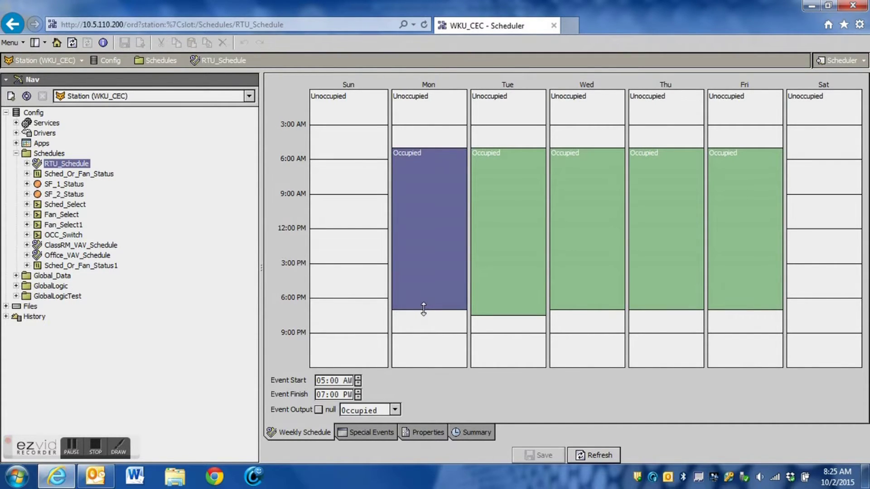
mouse_move(422, 310)
left_mouse_down()
mouse_move(426, 331)
mouse_move(432, 312)
left_mouse_up()
mouse_move(432, 311)
left_mouse_down()
mouse_move(432, 331)
mouse_move(435, 314)
left_mouse_up()
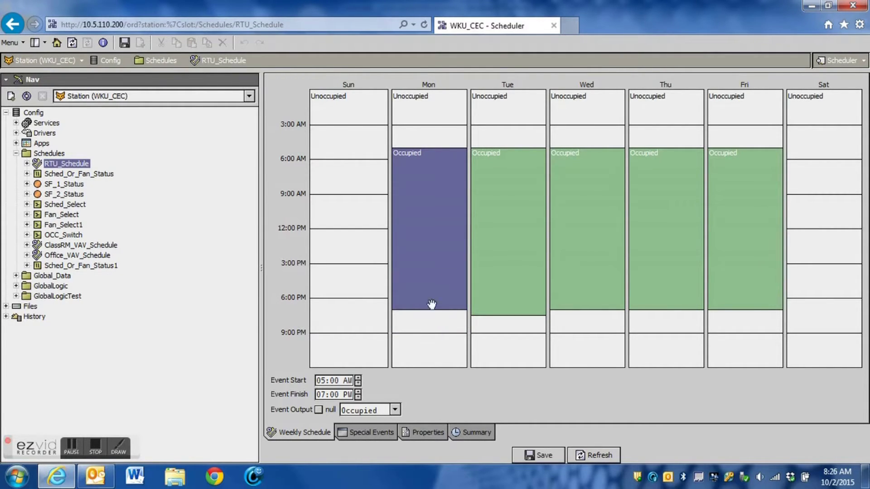
Review the Tuesday through Friday occupied periods, then reselect Monday's block
left_click(500, 239)
left_click(555, 236)
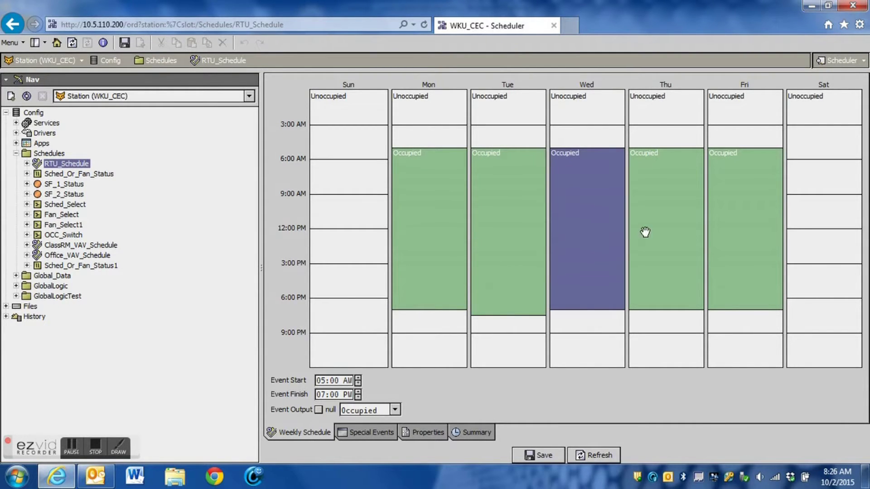
left_click(642, 233)
left_click(747, 235)
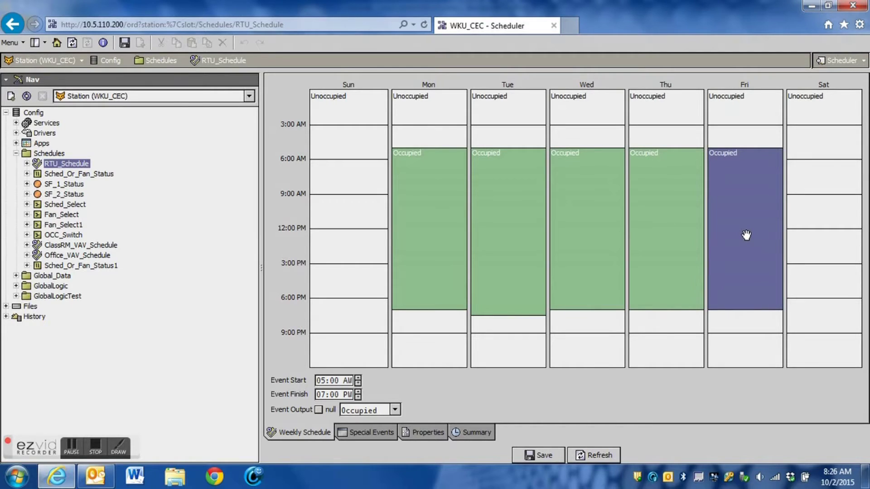
left_click(441, 256)
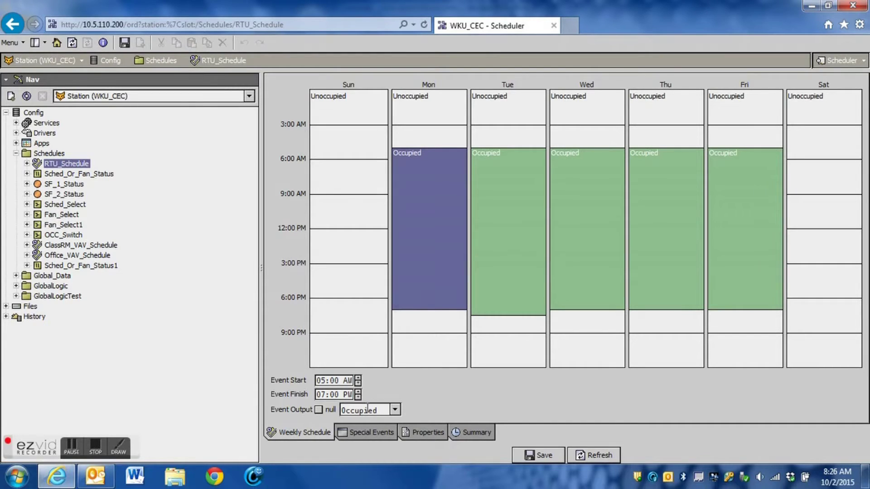
left_click(395, 411)
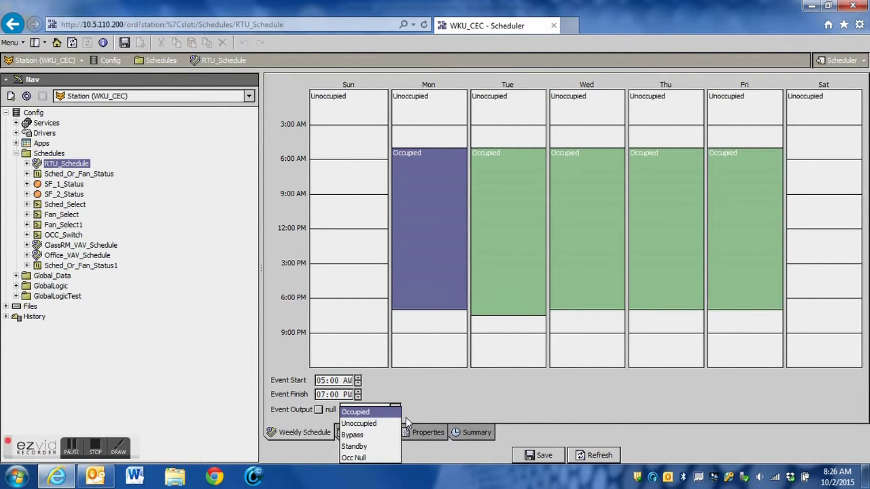
left_click(428, 391)
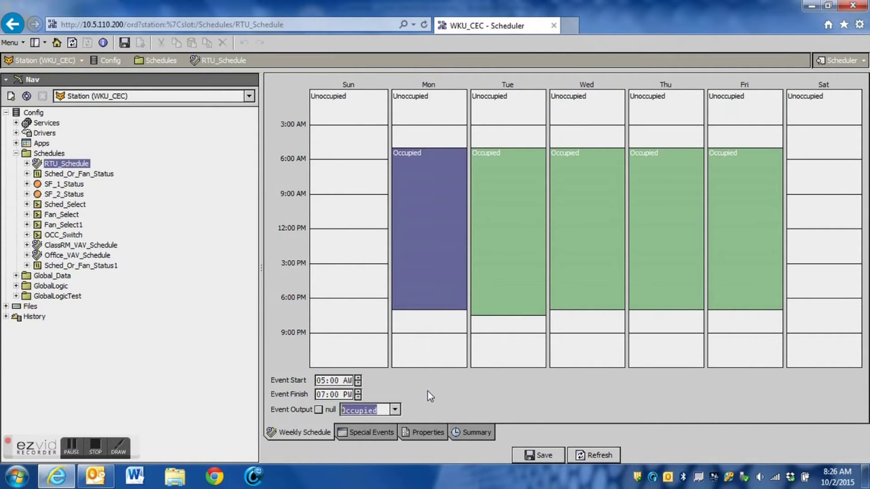
left_click(369, 434)
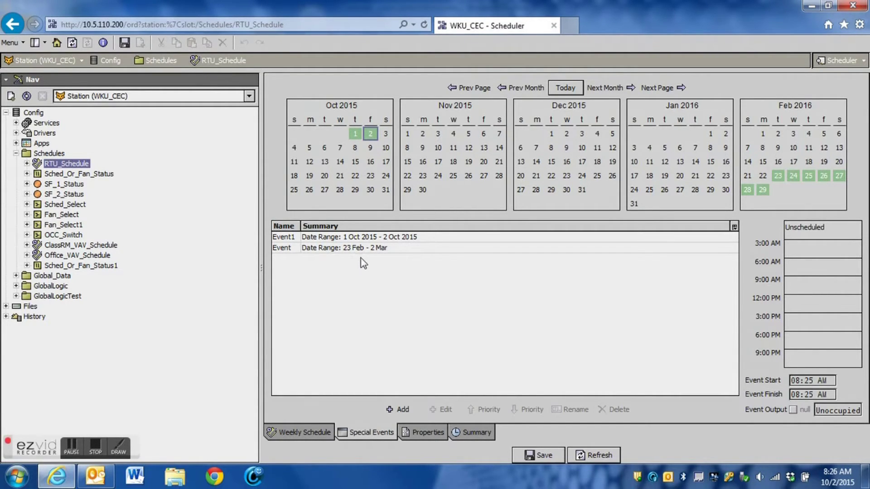
Add a new special event, prefilled as Event2 on 2 Oct 2015
left_click(401, 410)
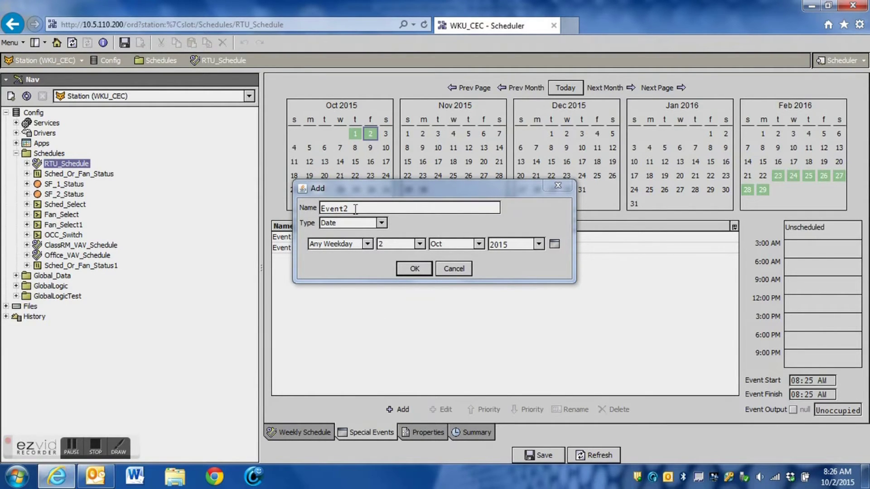
Rename the new special event to 'Holiday' and set its type to Date Range
left_click_drag(356, 209, 319, 209)
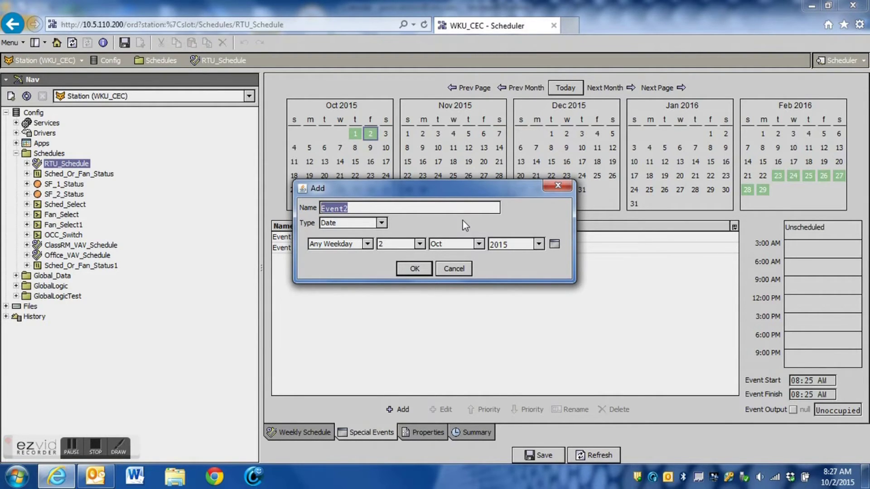
type("Holiday")
left_click(382, 224)
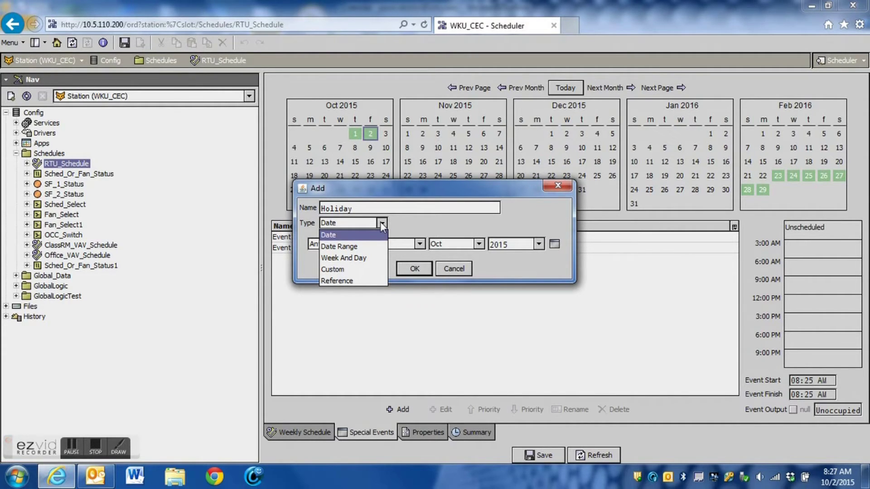
left_click(364, 250)
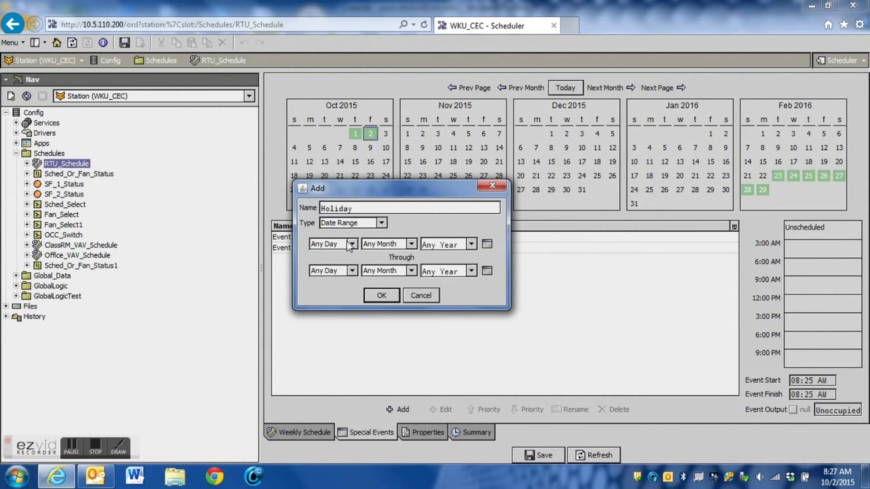
Pick start day 4, Sep, 2015 and end day 7, Mar, 2016 in the range dropdowns
left_click(353, 244)
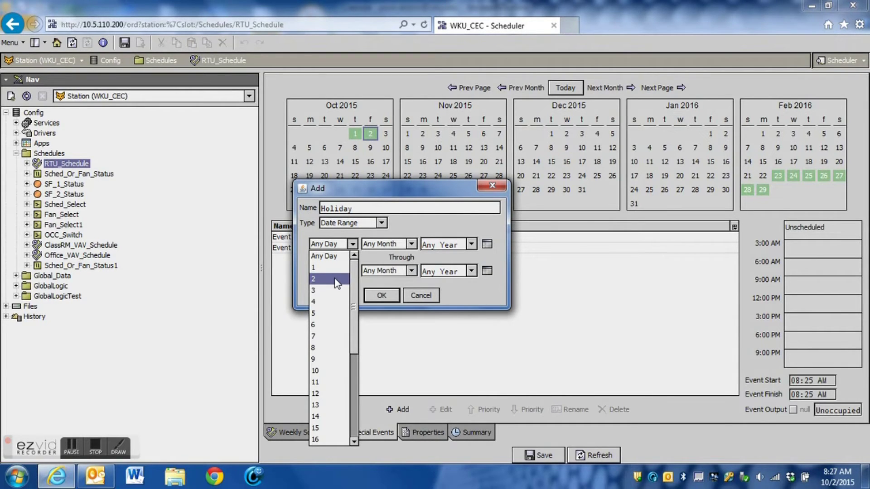
left_click(328, 301)
left_click(402, 246)
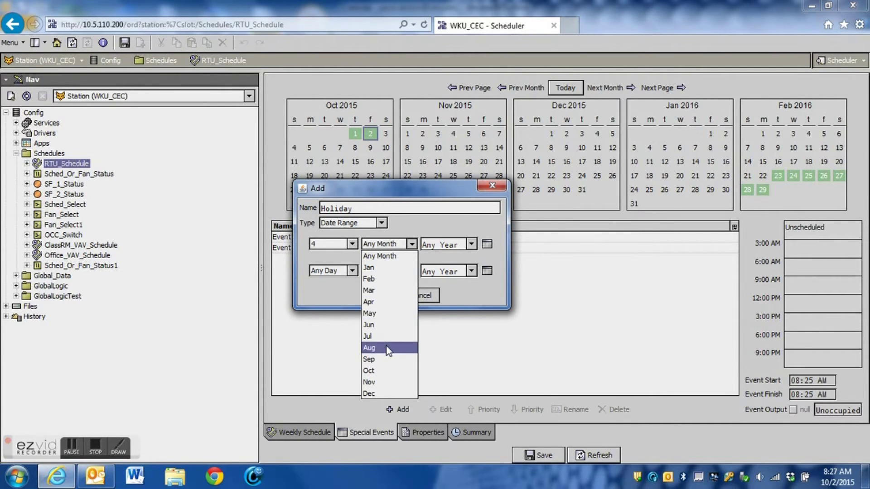
left_click(388, 362)
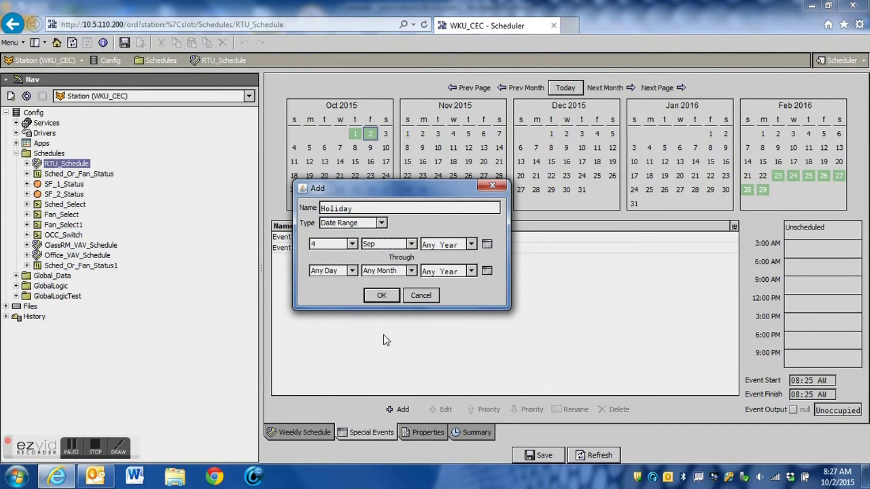
left_click(349, 273)
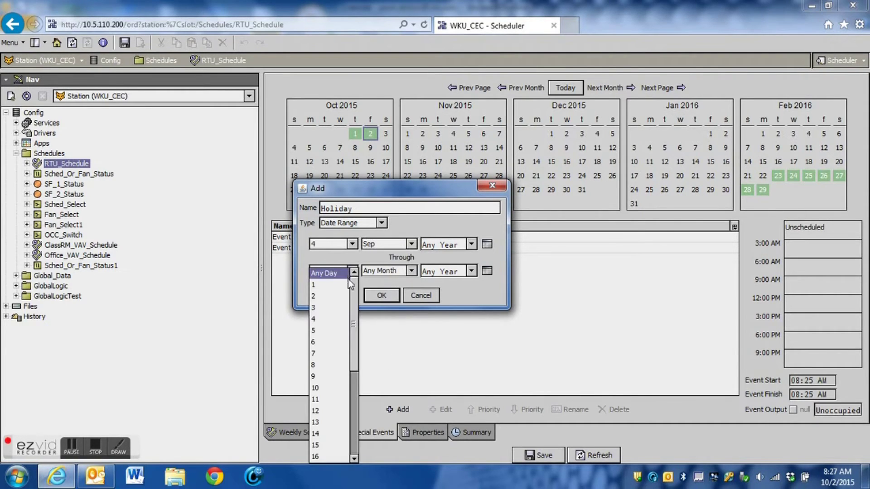
left_click(323, 353)
left_click(389, 271)
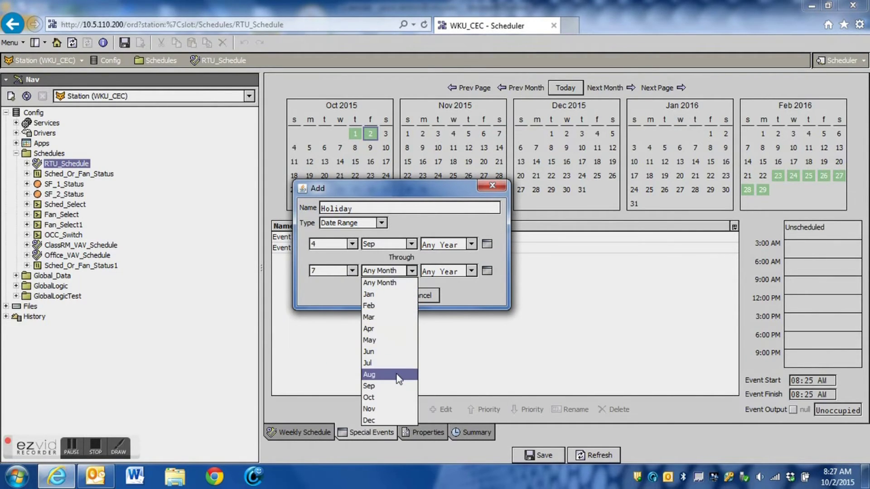
left_click(391, 317)
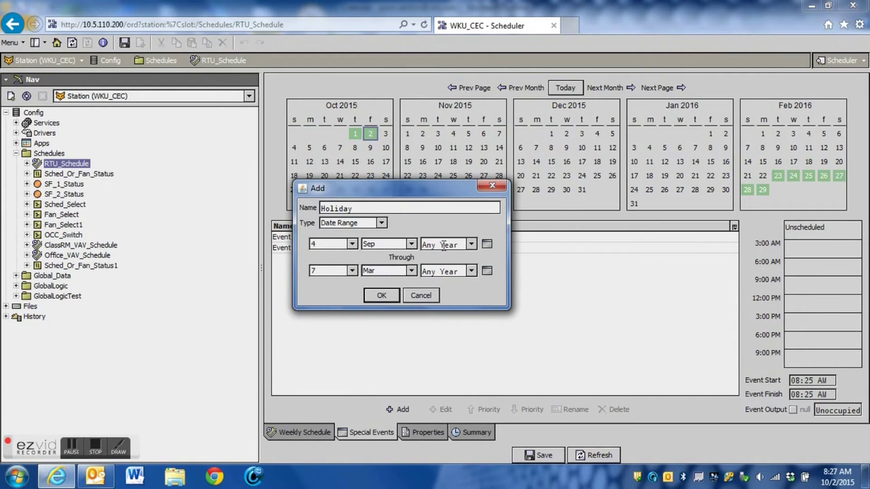
left_click(471, 245)
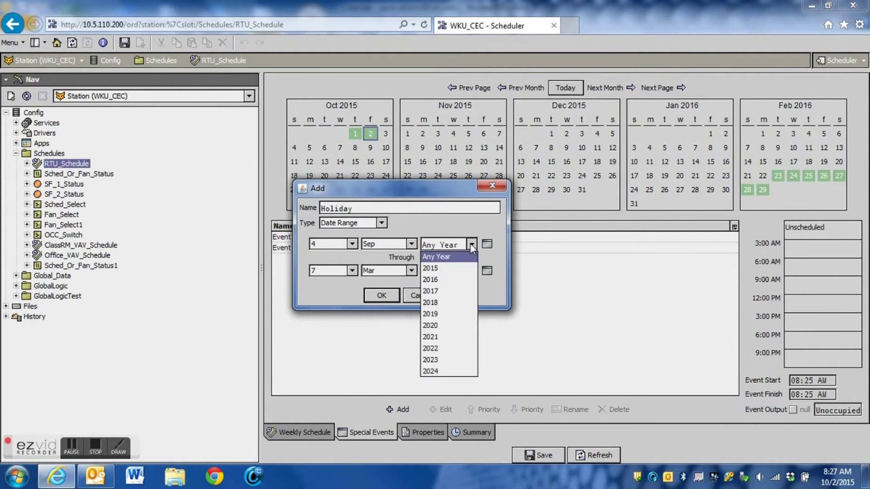
left_click(458, 267)
left_click(471, 271)
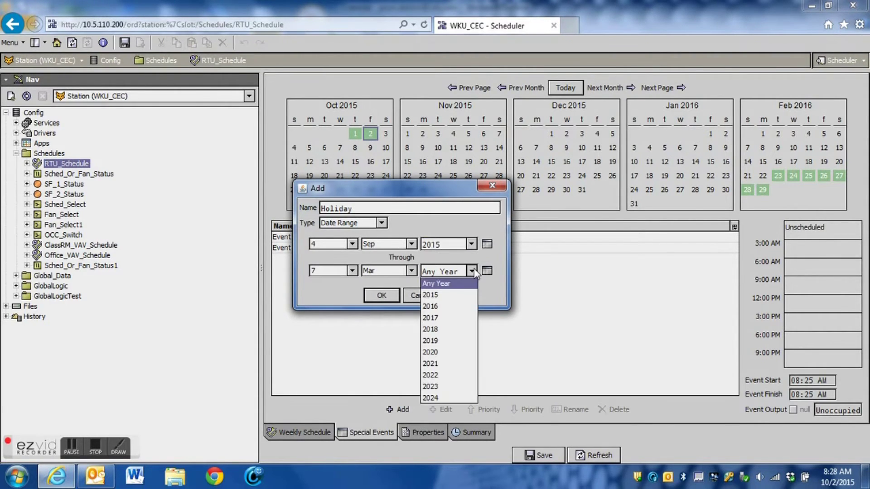
left_click(431, 307)
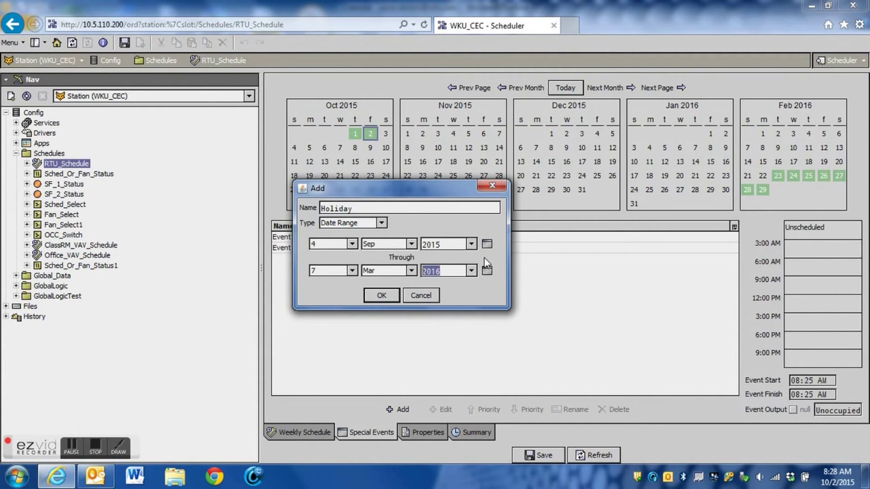
Change the range's start date to 1 Feb 2016 using the calendar picker
left_click(487, 244)
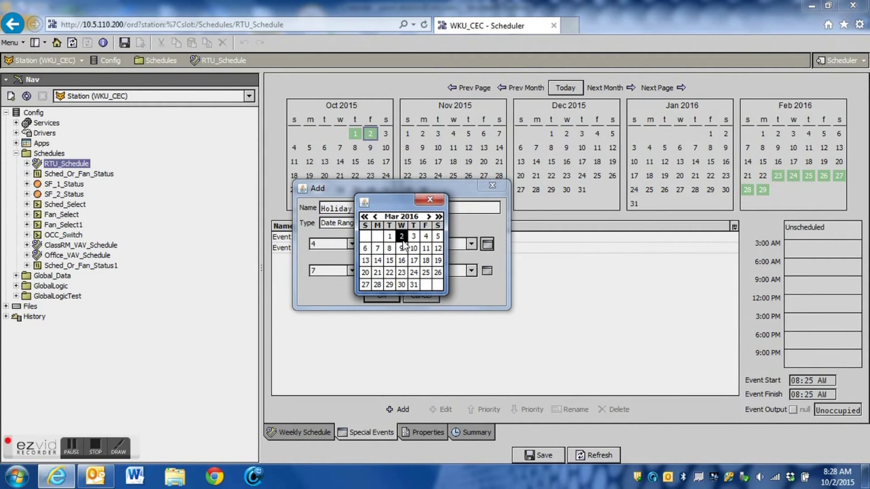
left_click(375, 217)
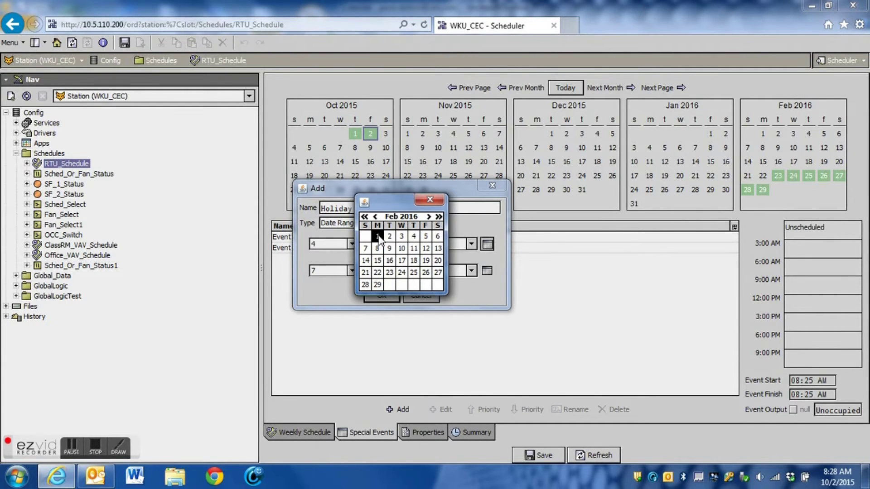
left_click(378, 237)
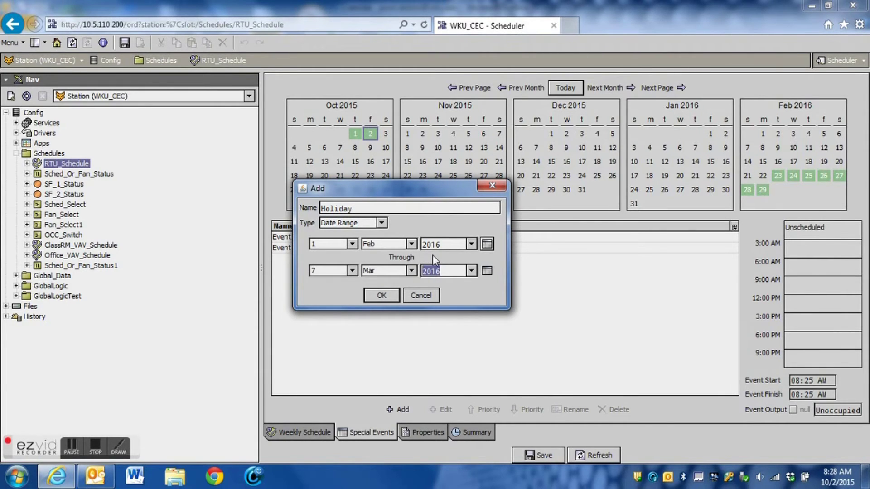
Switch the event type to Week And Day and browse its weekday and week options
left_click(382, 224)
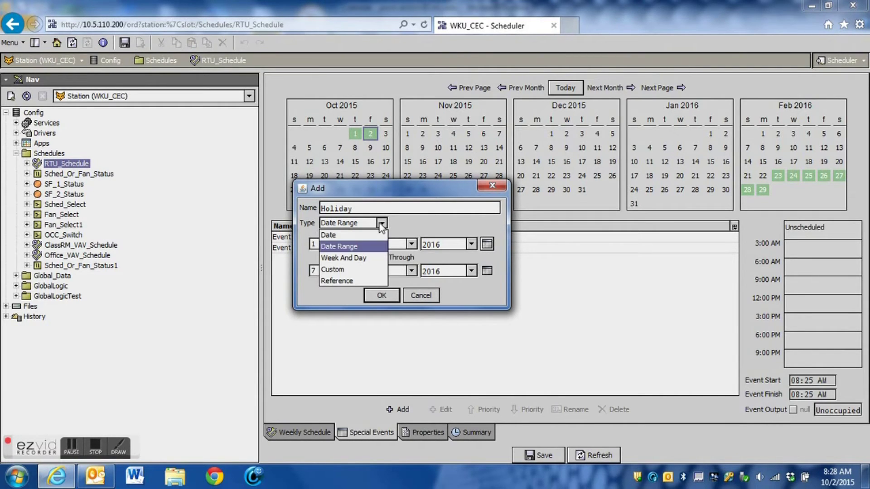
left_click(363, 259)
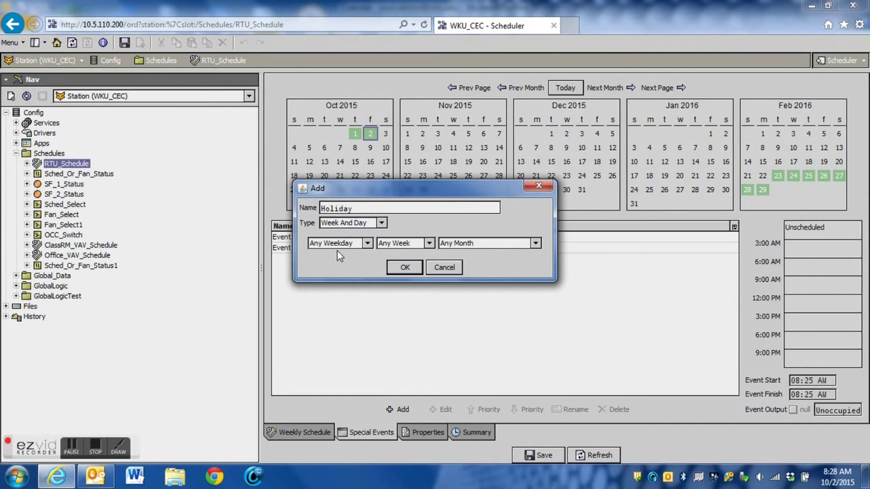
left_click(368, 245)
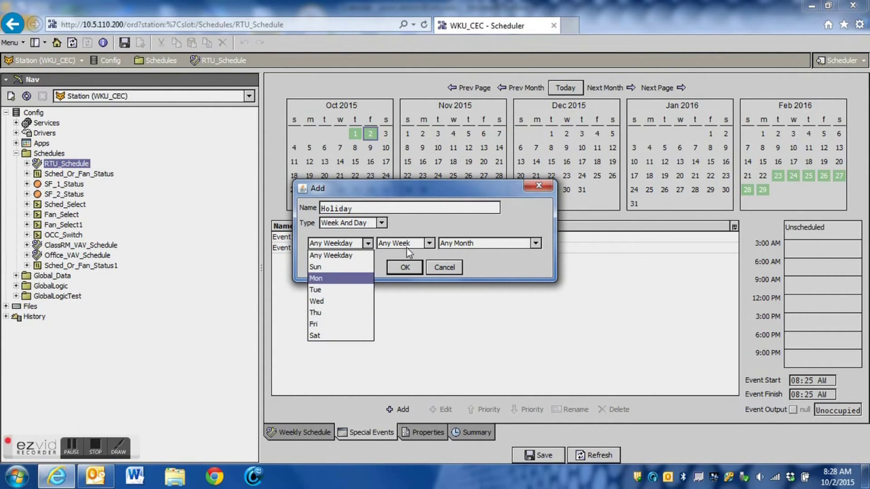
left_click(430, 244)
left_click(429, 244)
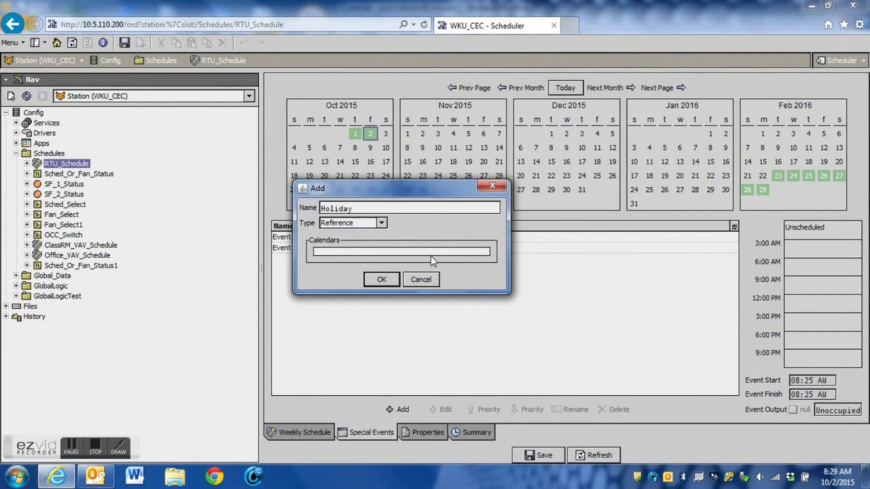
Add Holiday as a single Date event on 5 Oct 2015 and draw its time block from 6:00 AM
left_click(382, 224)
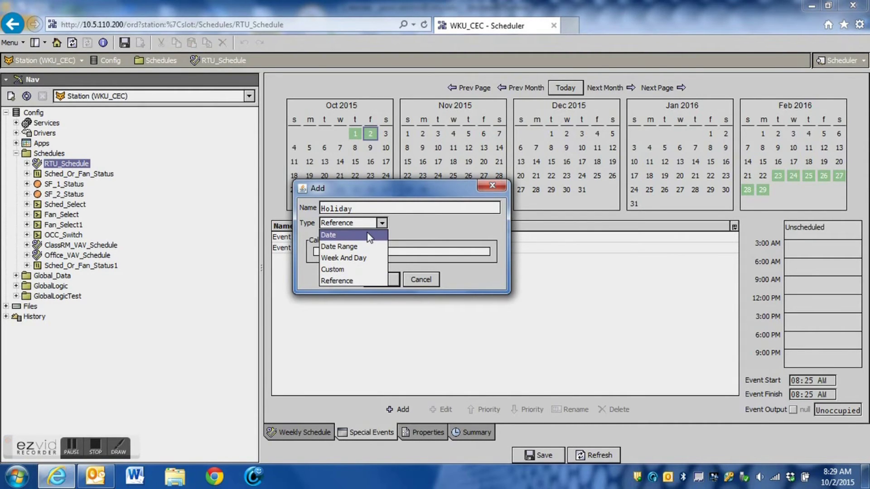
left_click(369, 236)
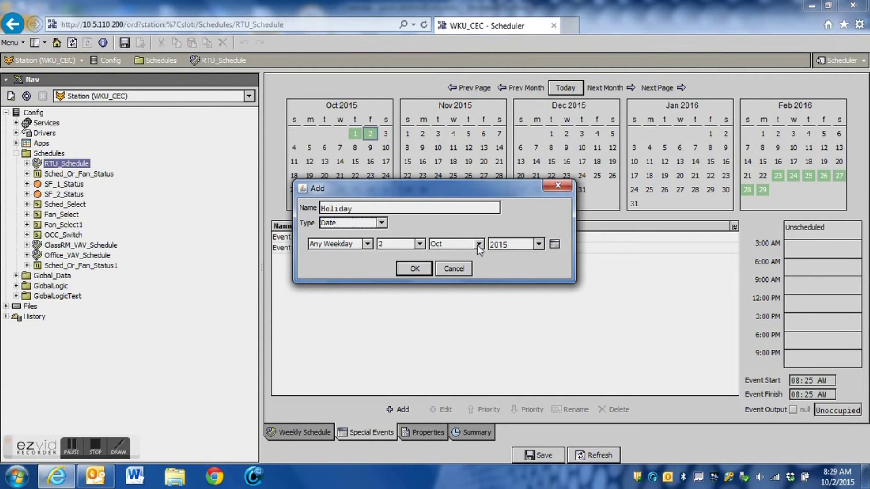
left_click(420, 245)
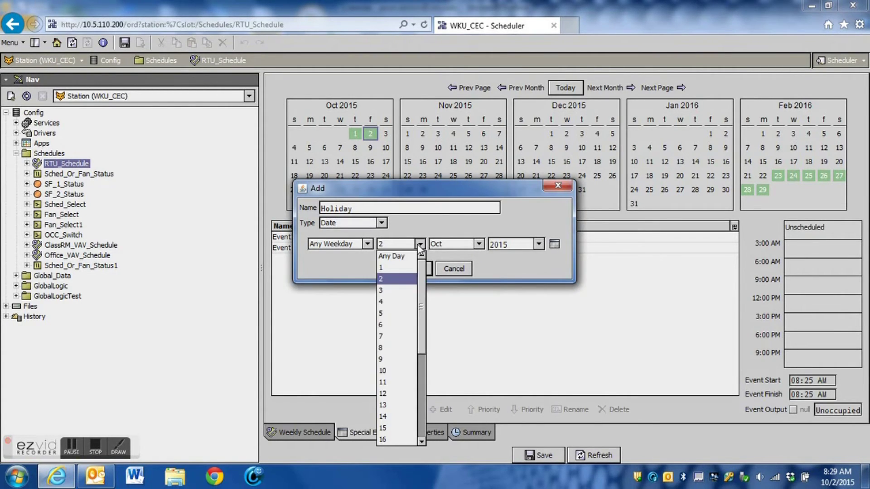
left_click(394, 313)
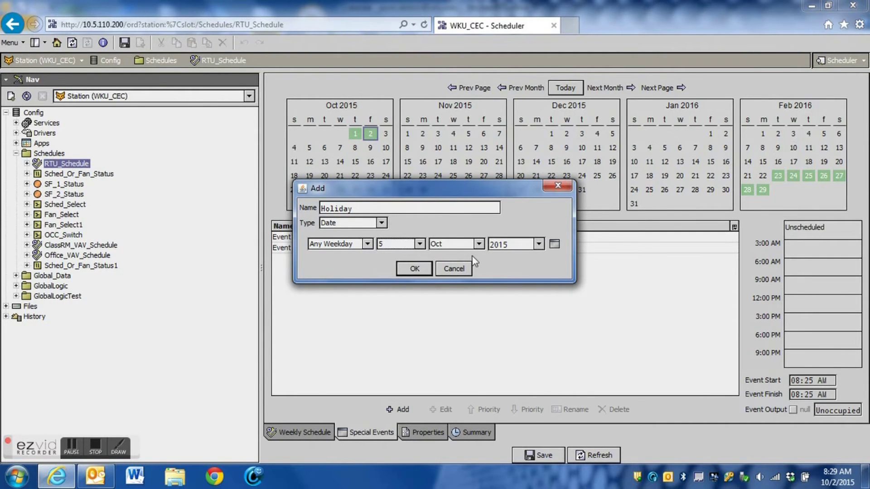
left_click(415, 269)
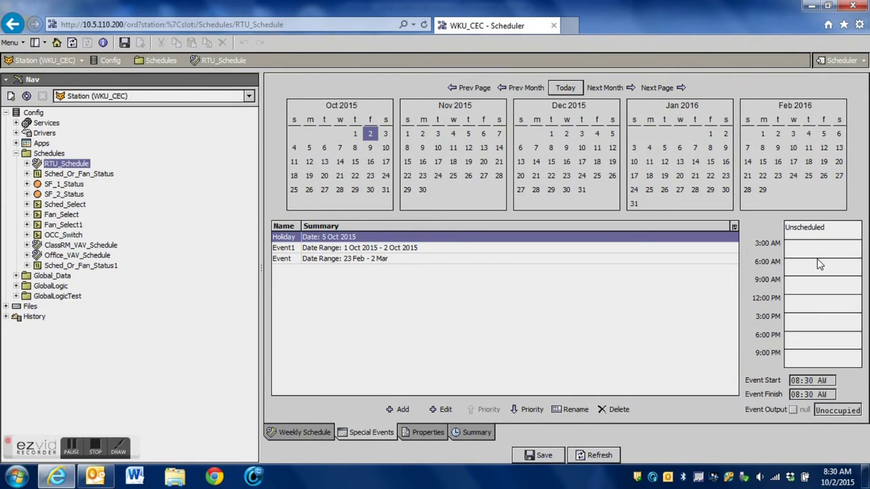
left_click_drag(821, 265, 811, 348)
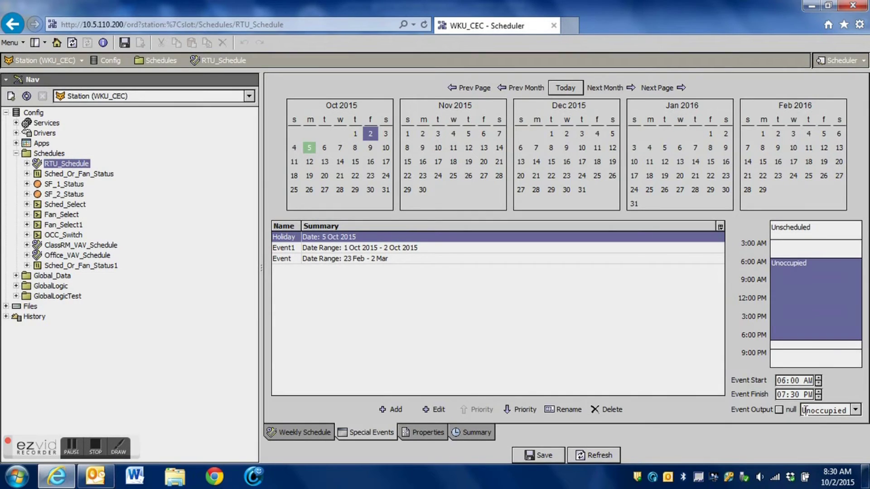
Set the Holiday period's output to Occupied and its finish time to 07:30 PM
left_click(856, 411)
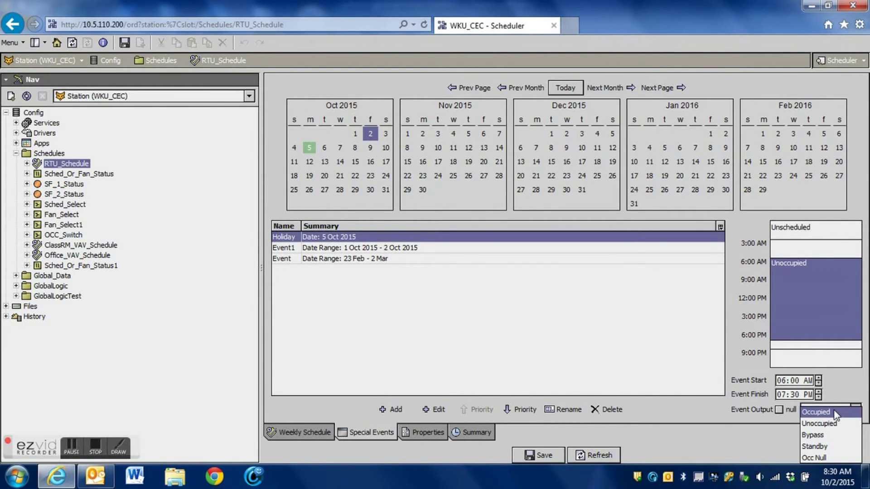
left_click(834, 412)
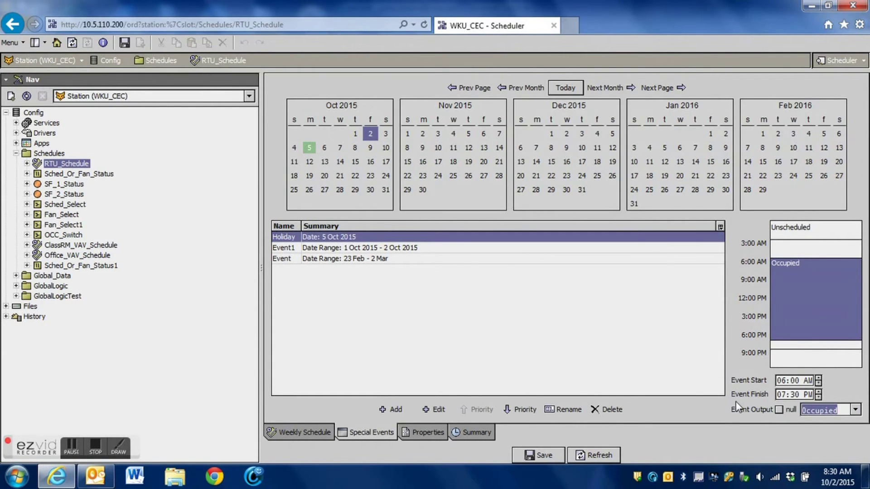
left_click(810, 394)
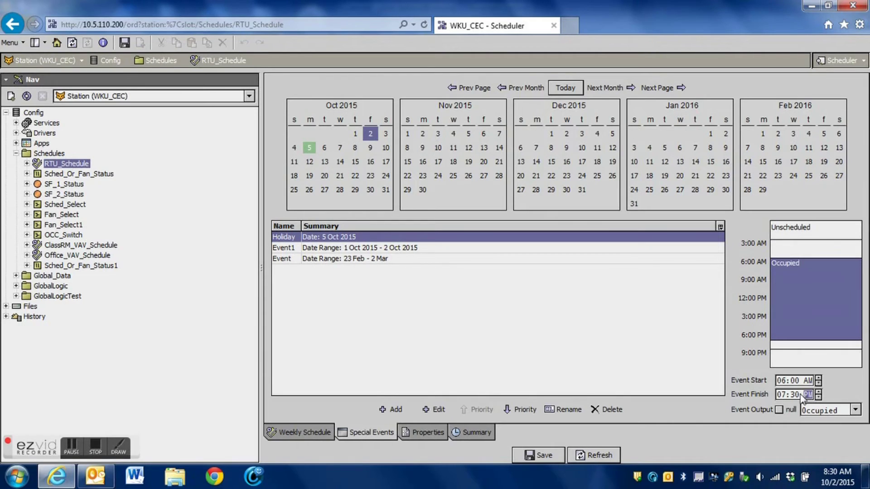
left_click(796, 396)
left_click(819, 392)
left_click(819, 392)
left_click(819, 392)
left_click(819, 392)
left_click(819, 397)
left_click(819, 398)
Save RTU_Schedule and select the old 'Event' special event in the list
left_click(542, 454)
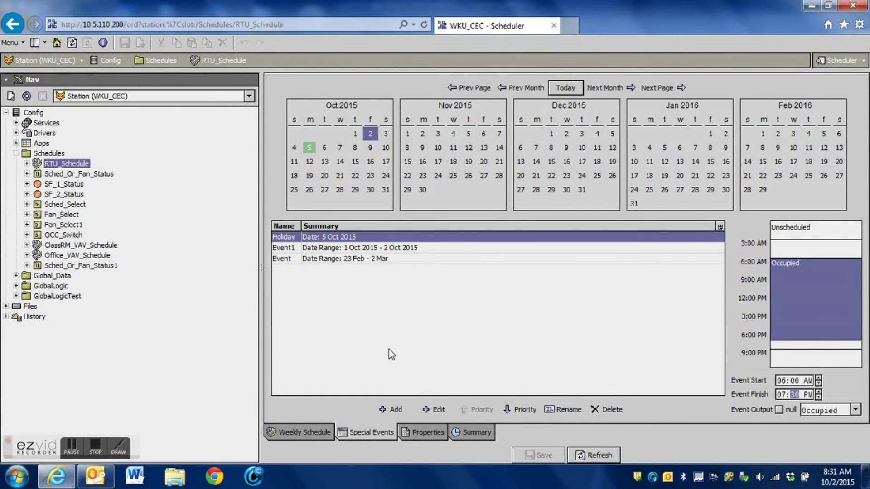
left_click(354, 260)
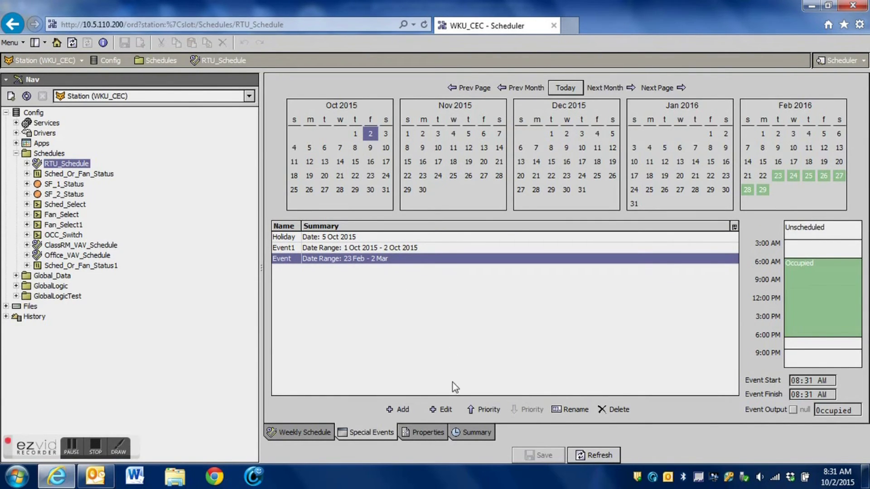
left_click(444, 411)
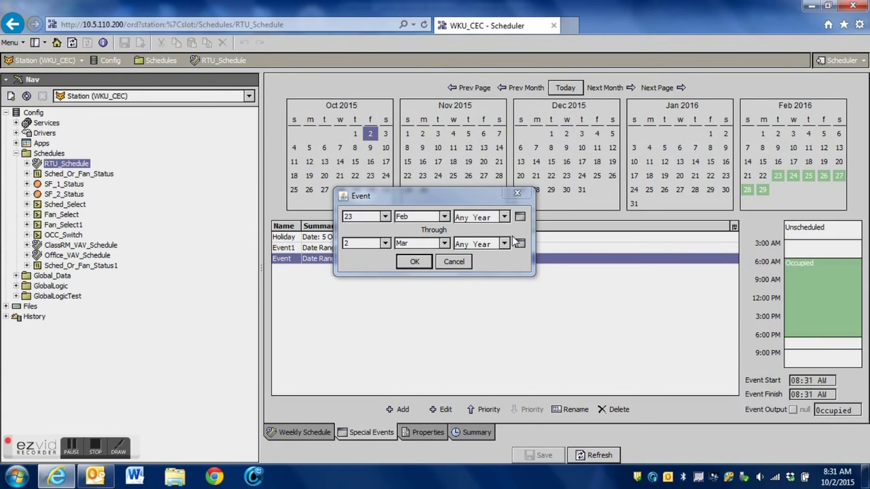
left_click(384, 216)
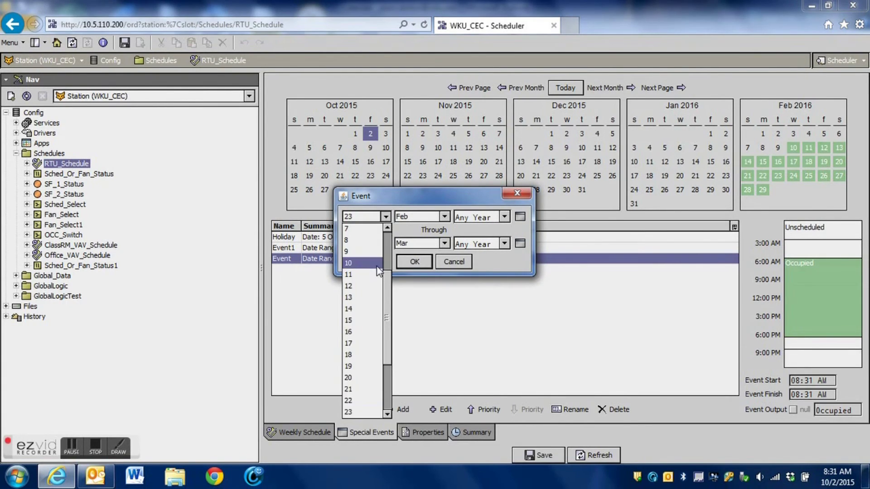
left_click(358, 267)
left_click(411, 218)
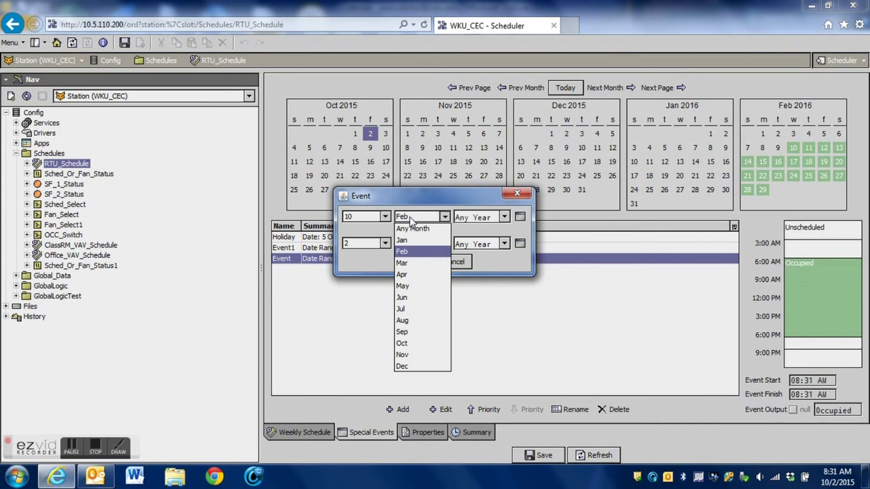
left_click(414, 276)
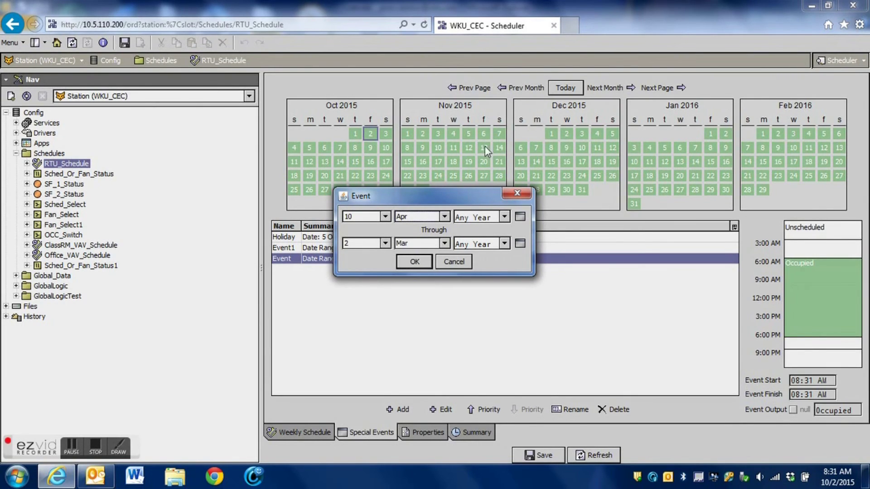
left_click(453, 263)
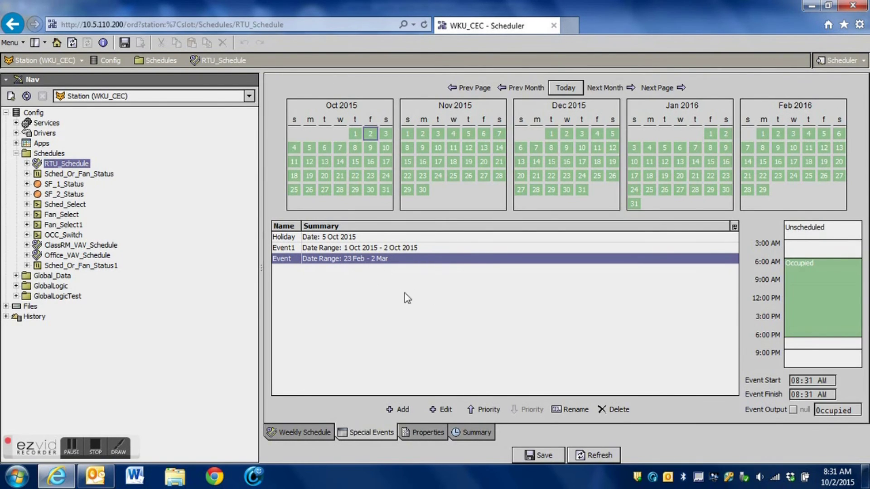
Remove the old 'Event' entry from RTU_Schedule's special events, confirming the deletion
left_click(360, 247)
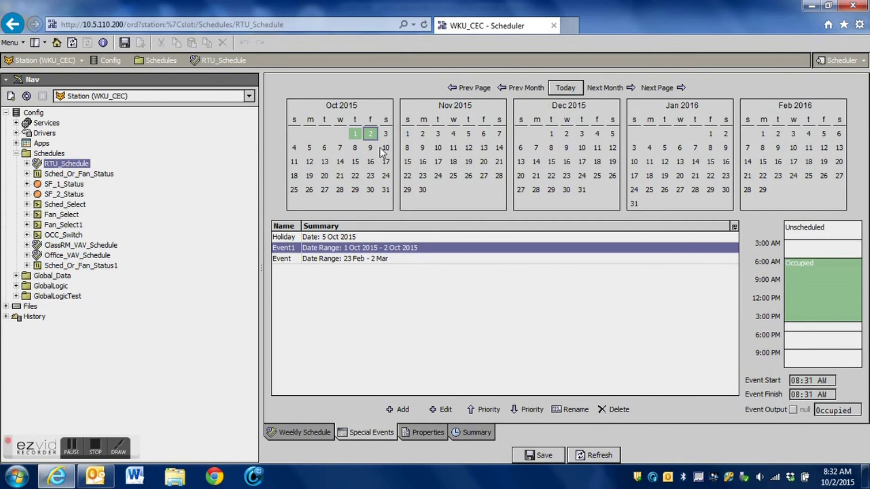
left_click(365, 259)
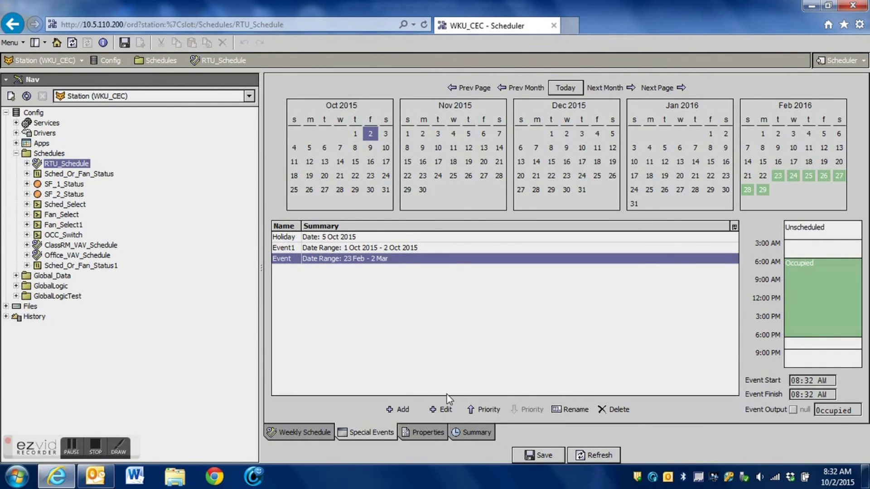
left_click(619, 410)
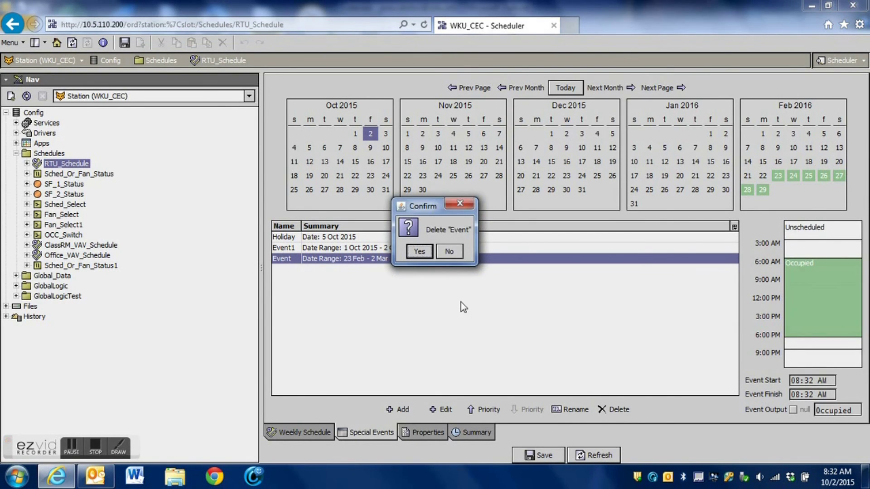
left_click(416, 252)
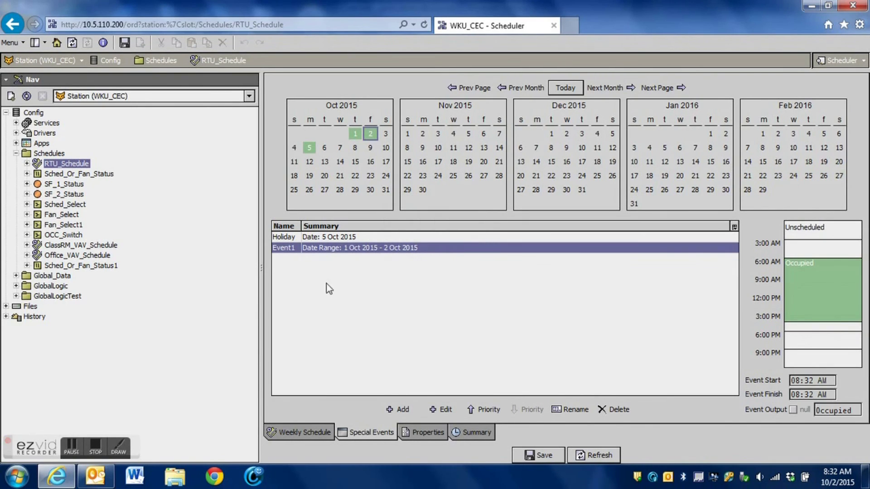